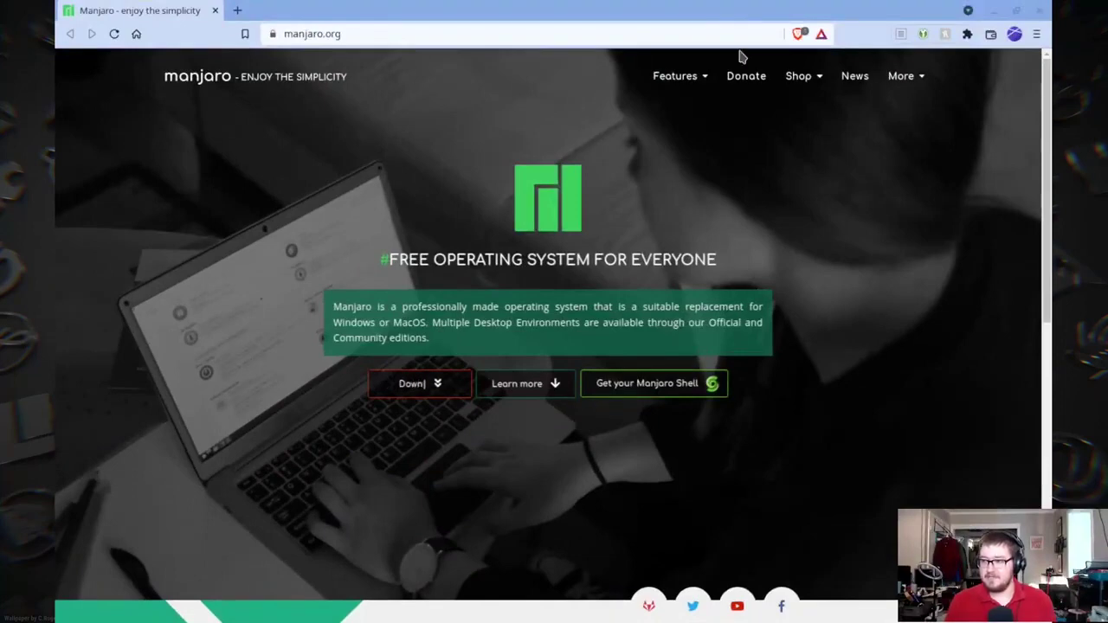
- Check the Brave Shields details for manjaro.org and view the Brave Rewards offer
{"action": "left_click", "coordinate": [797, 34]}
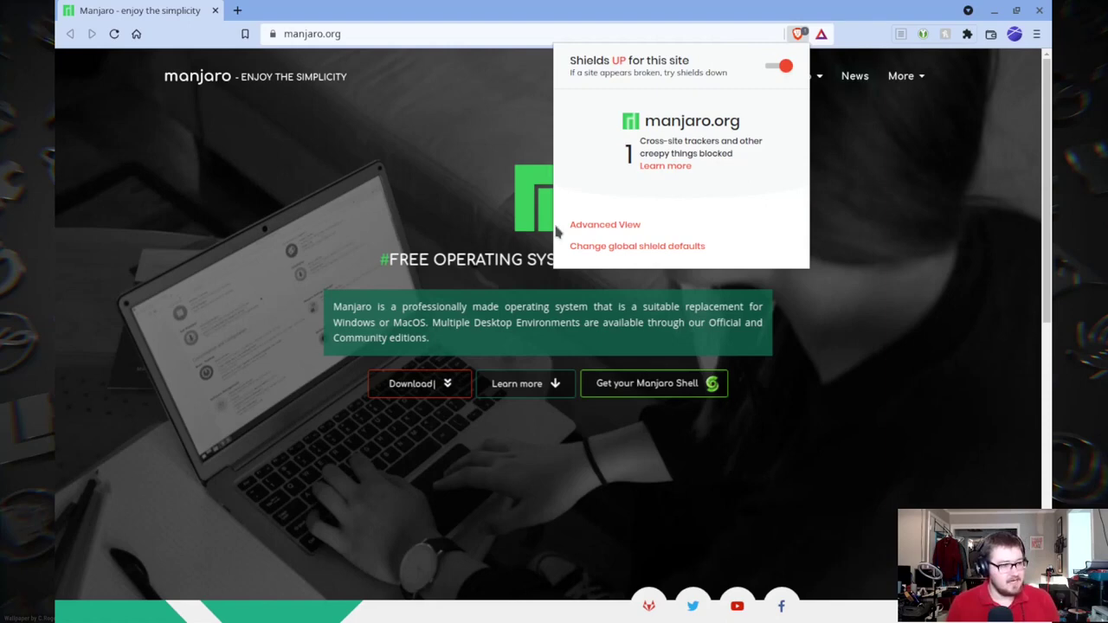
{"action": "left_click", "coordinate": [795, 31]}
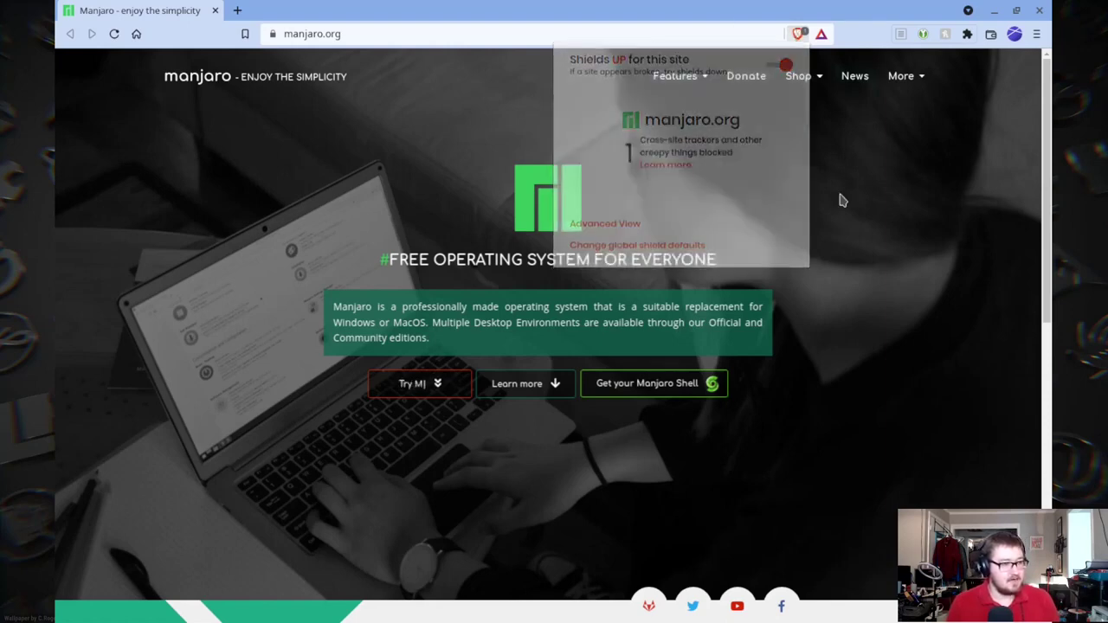
{"action": "left_click", "coordinate": [822, 35]}
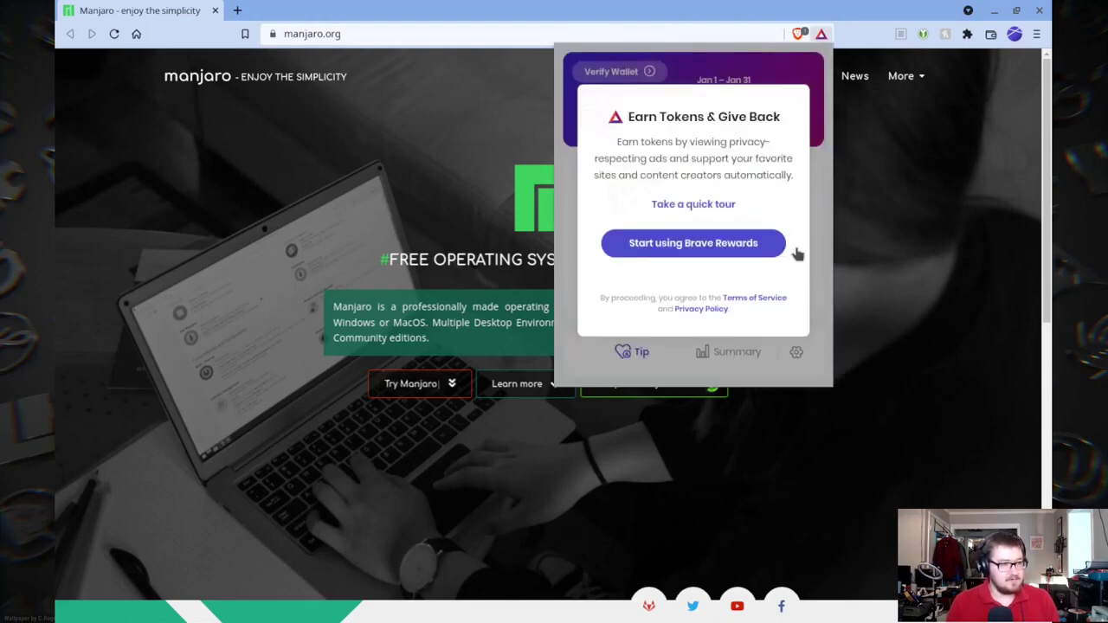
{"action": "left_click", "coordinate": [822, 35]}
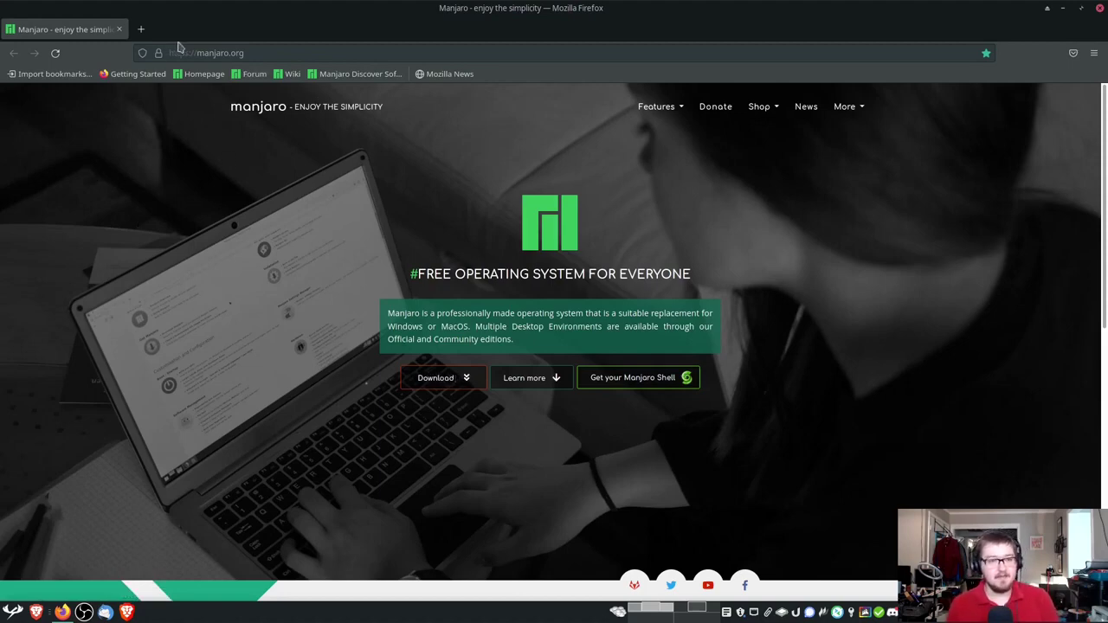
- Switch to Firefox and search Google for "itsfoss" instead of visiting the suggested site
{"action": "left_click", "coordinate": [281, 52]}
{"action": "type", "text": "its"}
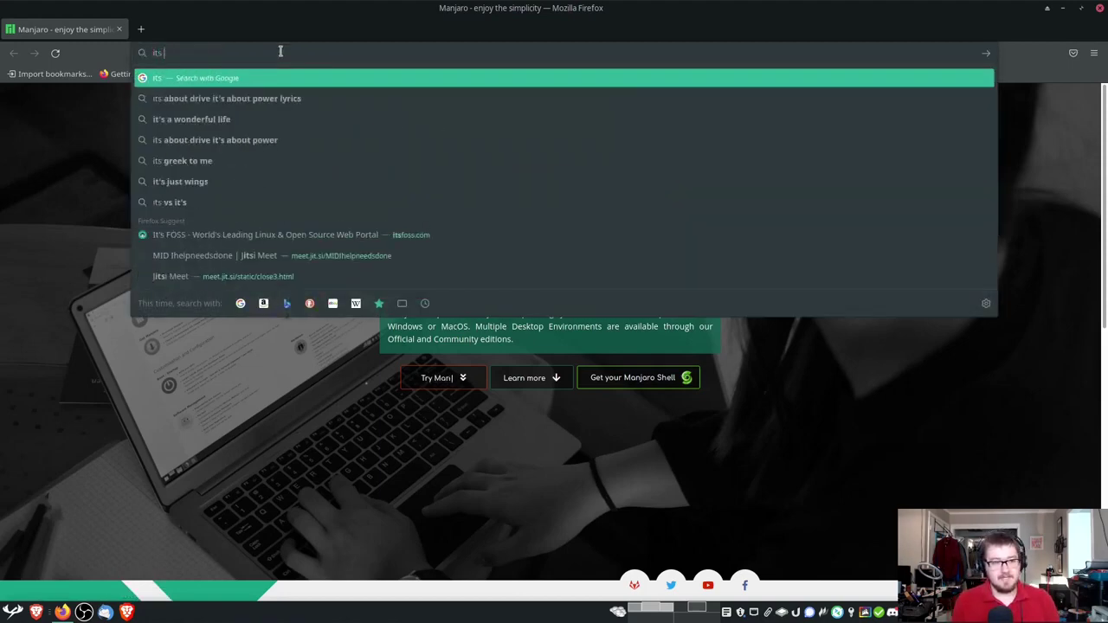
{"action": "type", "text": "foss"}
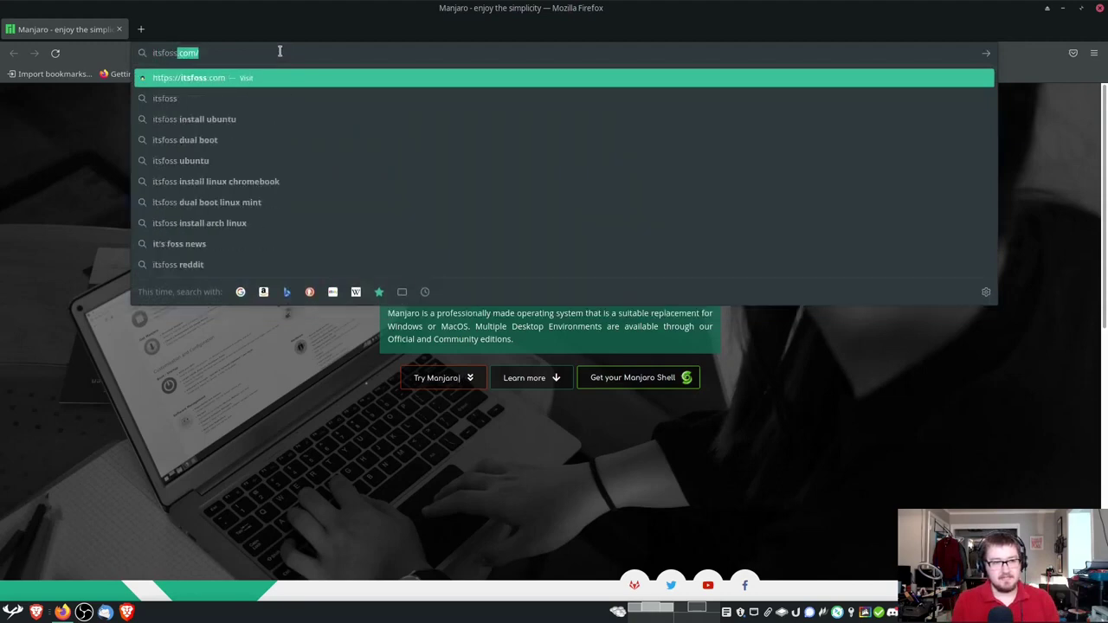
{"action": "key", "text": "Delete"}
{"action": "key", "text": "Return"}
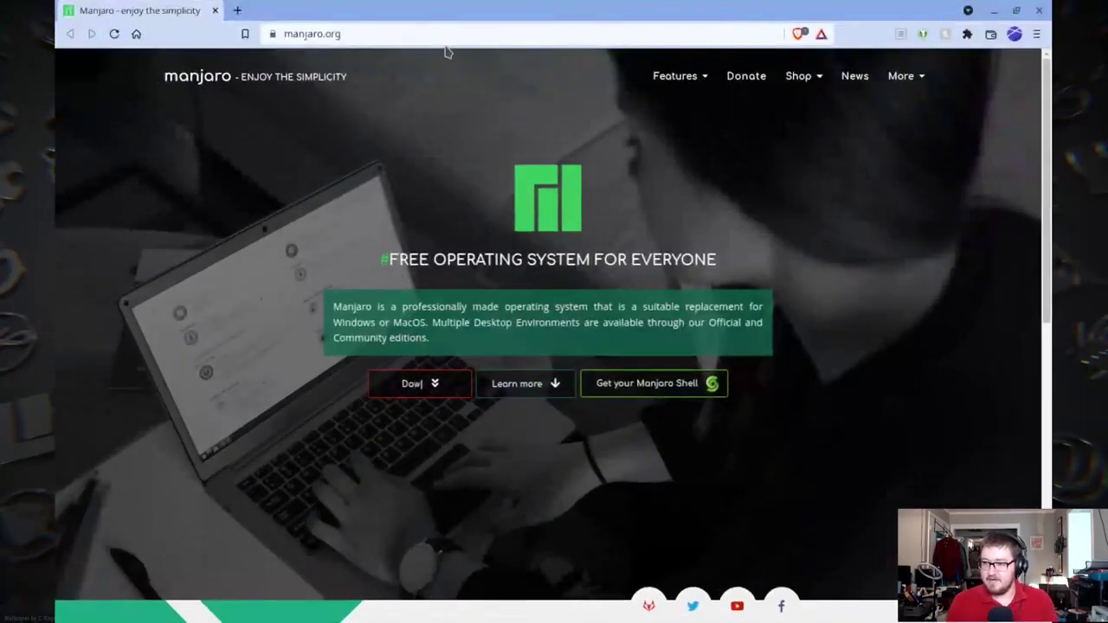
- Switch to Brave and run a Brave Search for "itsfoss" instead of visiting the suggested site
{"action": "left_click", "coordinate": [448, 34]}
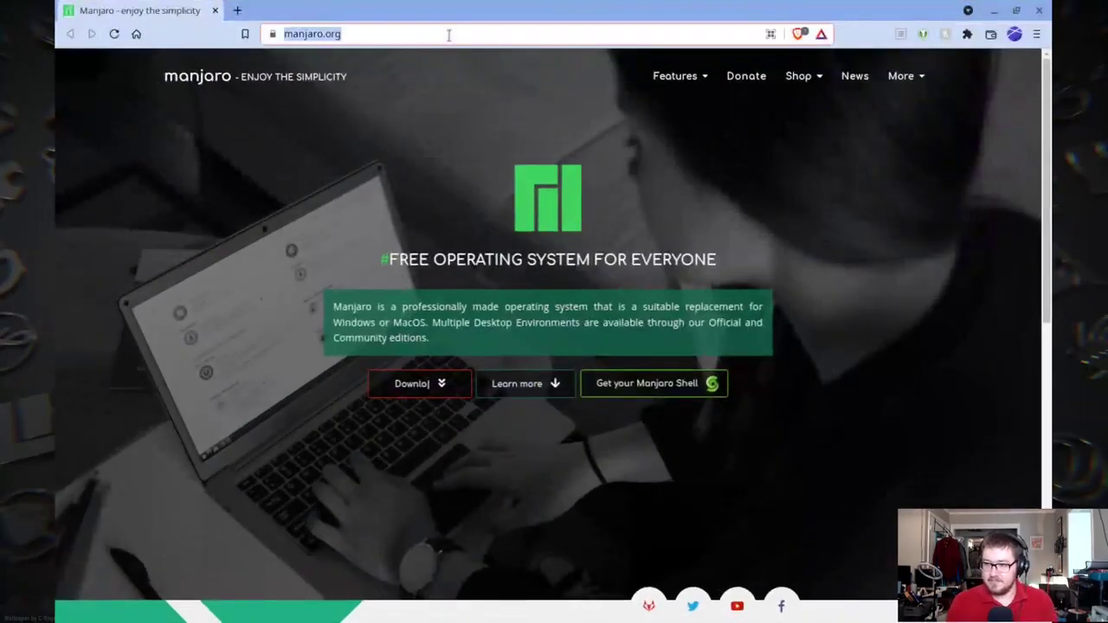
{"action": "type", "text": "itsfos"}
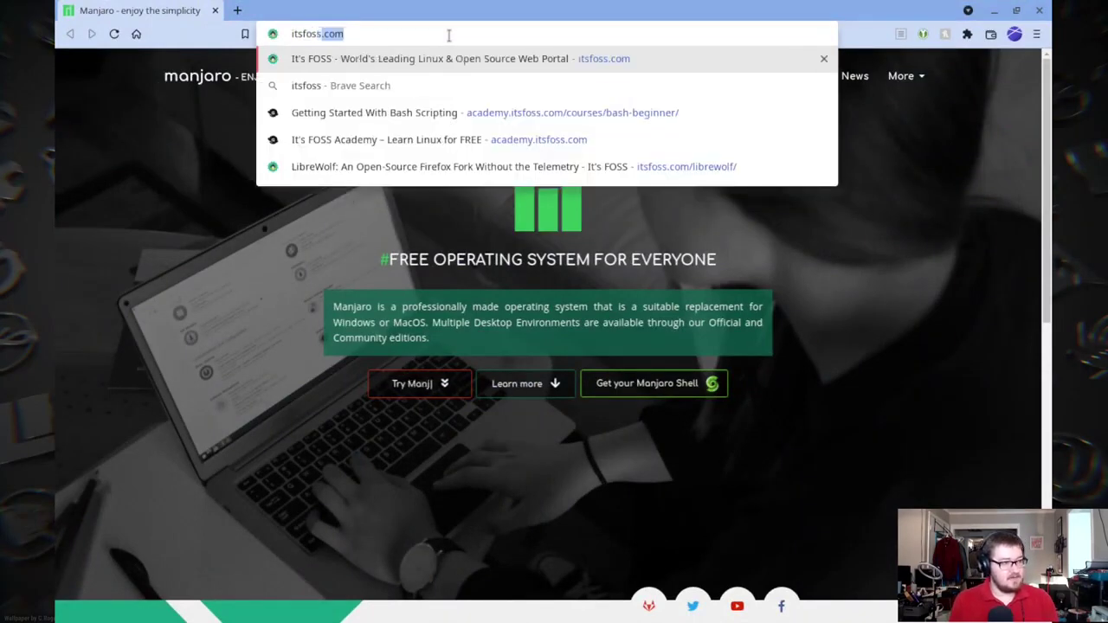
{"action": "type", "text": "s"}
{"action": "key", "text": "Return"}
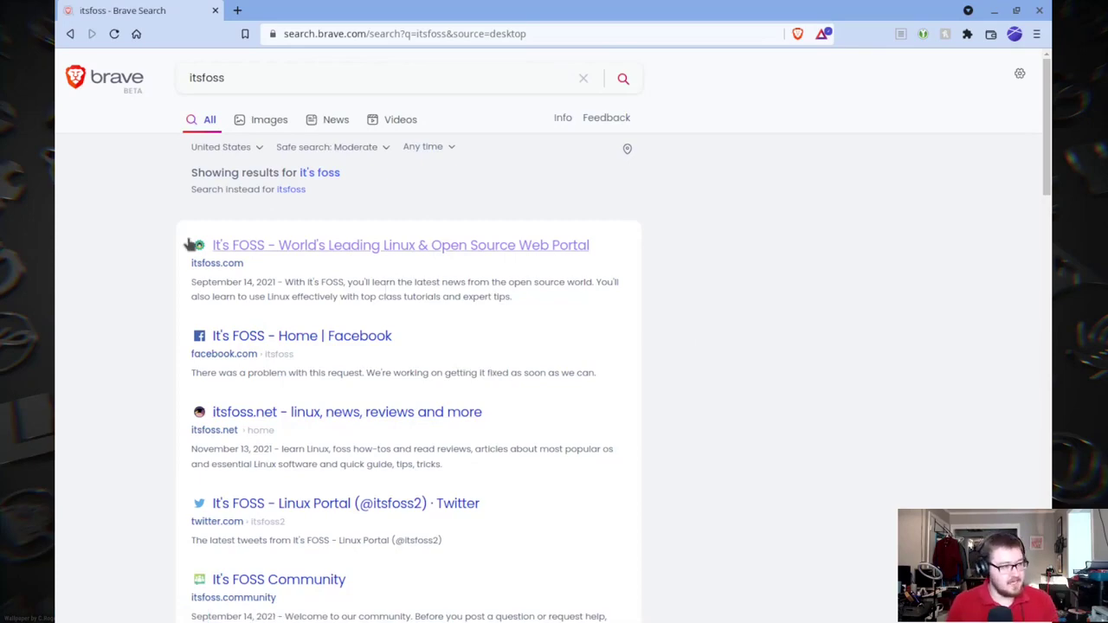
- Look through the "itsfoss" search results and check the Shields details for the Brave Search page
{"action": "scroll", "coordinate": [401, 364], "scroll_direction": "down", "scroll_amount": 1}
{"action": "scroll", "coordinate": [400, 364], "scroll_direction": "down", "scroll_amount": 3}
{"action": "scroll", "coordinate": [395, 359], "scroll_direction": "up", "scroll_amount": 3}
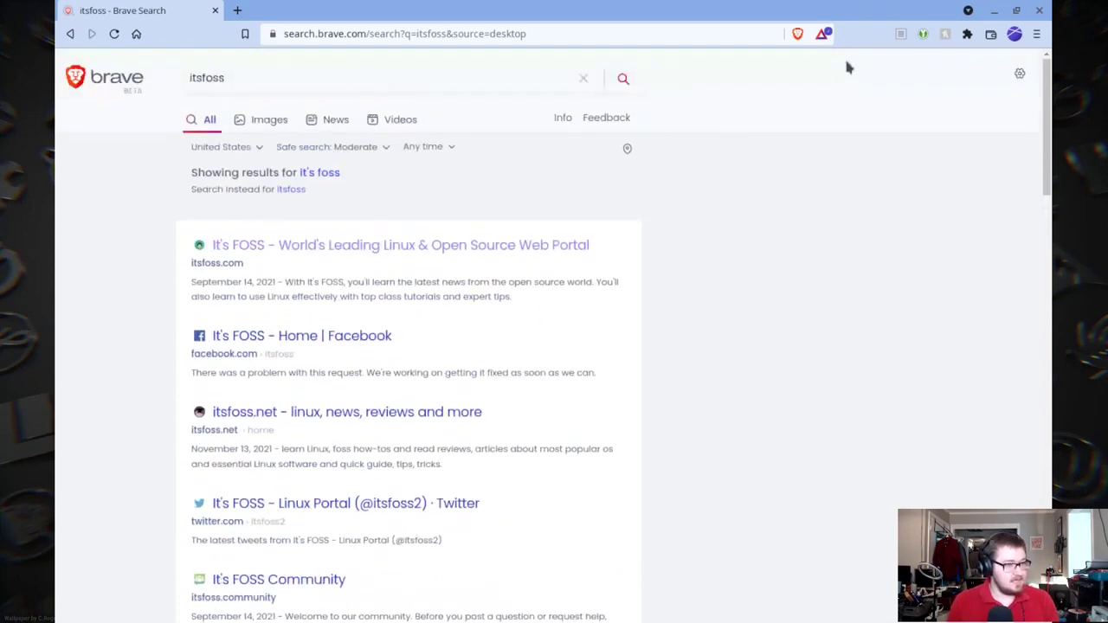
{"action": "left_click", "coordinate": [797, 34]}
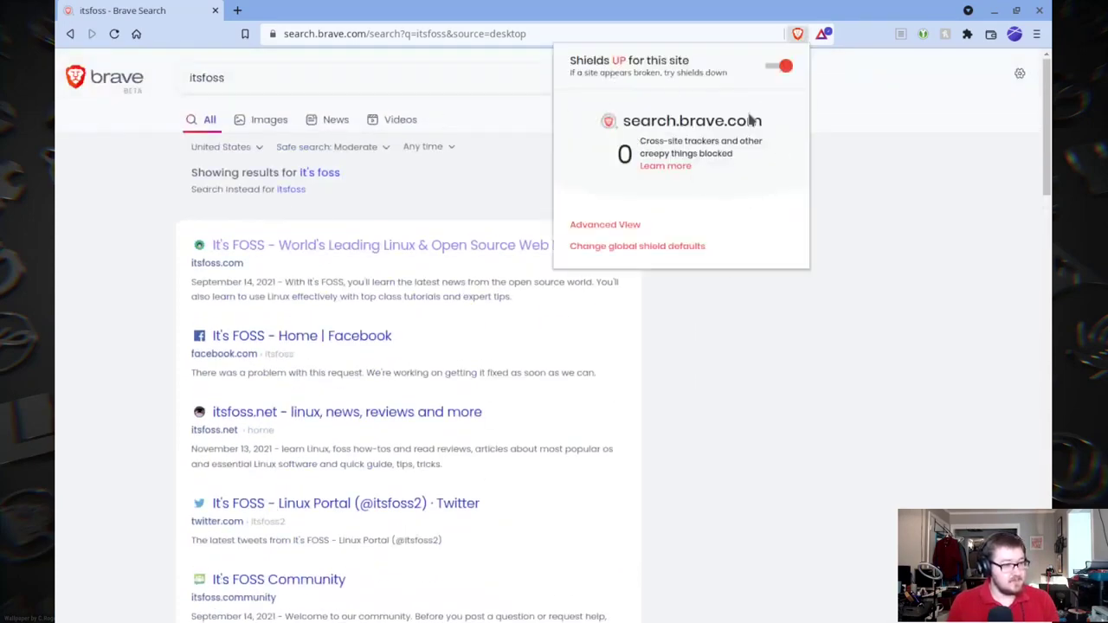
{"action": "left_click", "coordinate": [787, 35]}
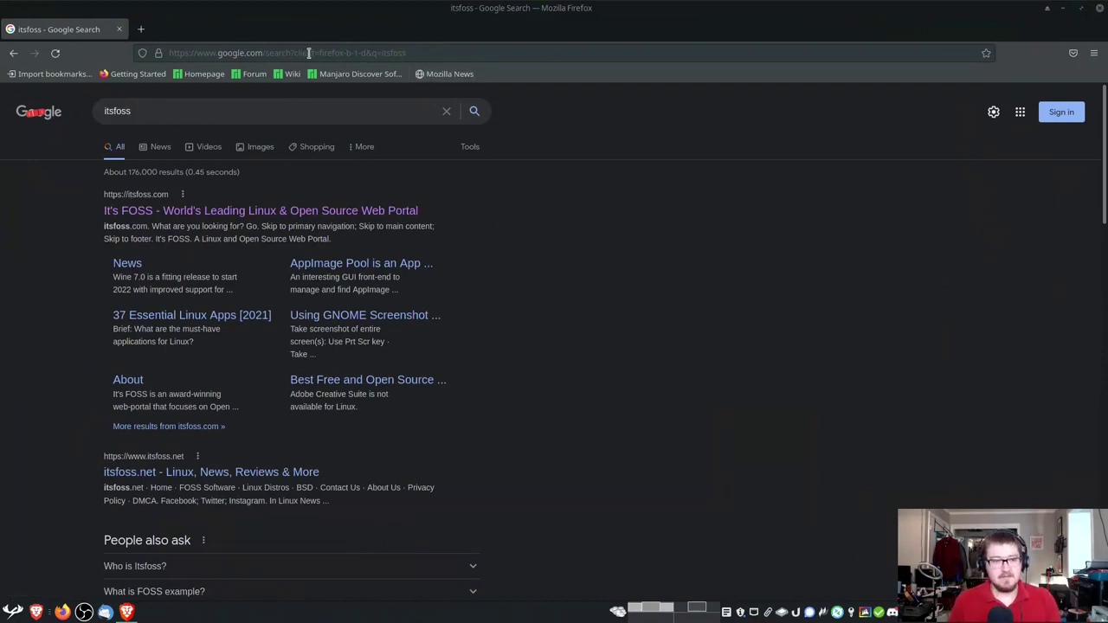
- Switch to Firefox and open startpage.com
{"action": "left_click", "coordinate": [252, 52]}
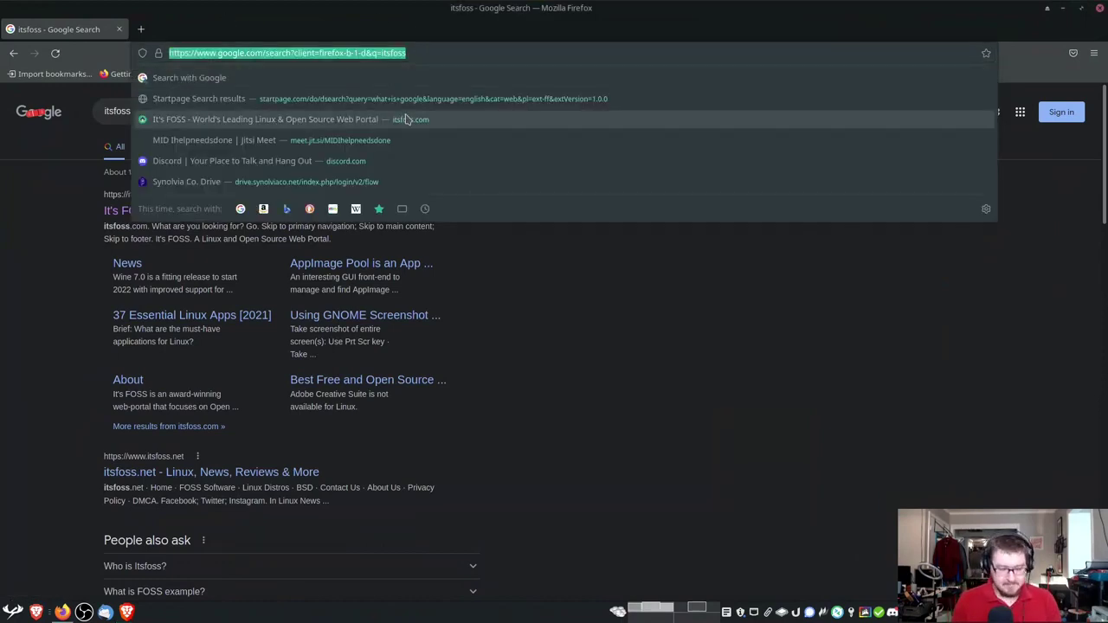
{"action": "type", "text": "startpage.com/"}
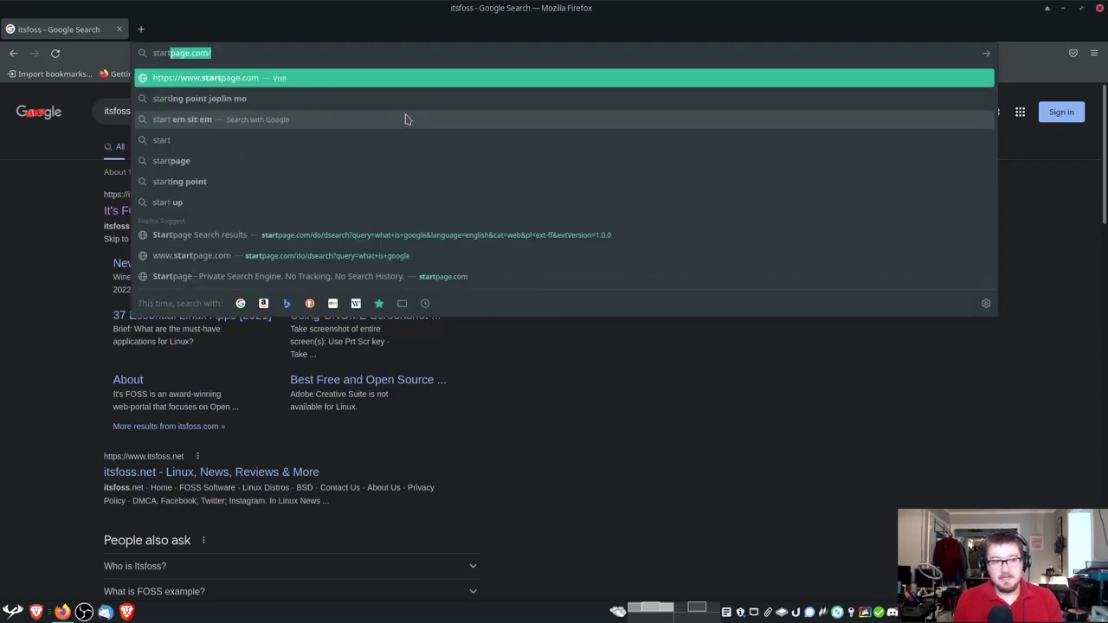
{"action": "key", "text": "Return"}
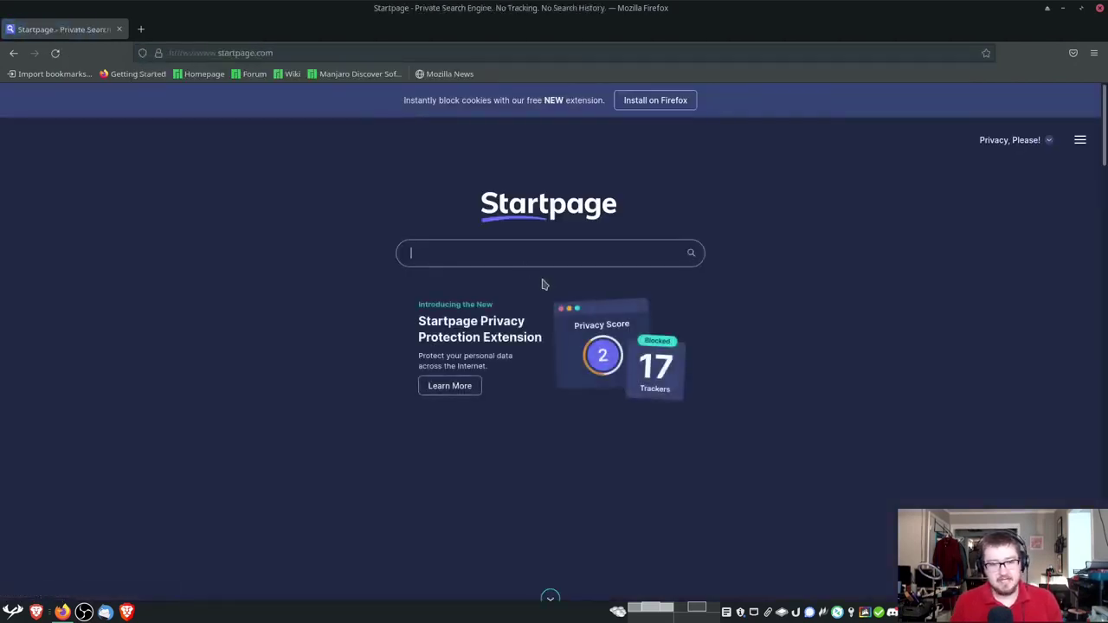
- Install the Startpage Privacy Protection extension from the Startpage site and accept Startpage as the default search engine
{"action": "left_click", "coordinate": [521, 336]}
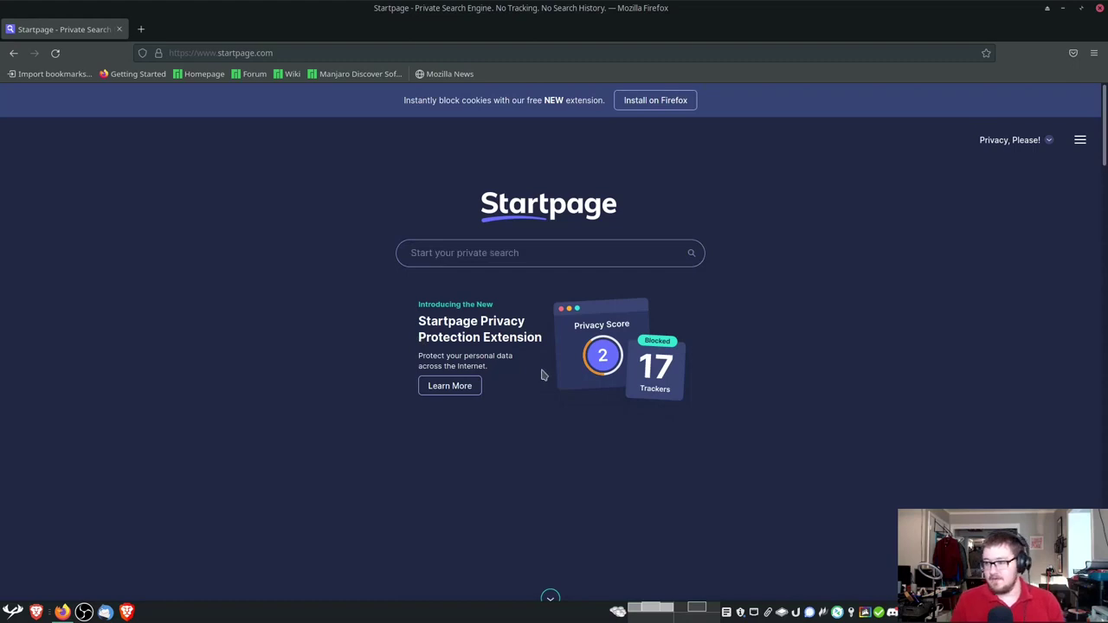
{"action": "left_click", "coordinate": [654, 100]}
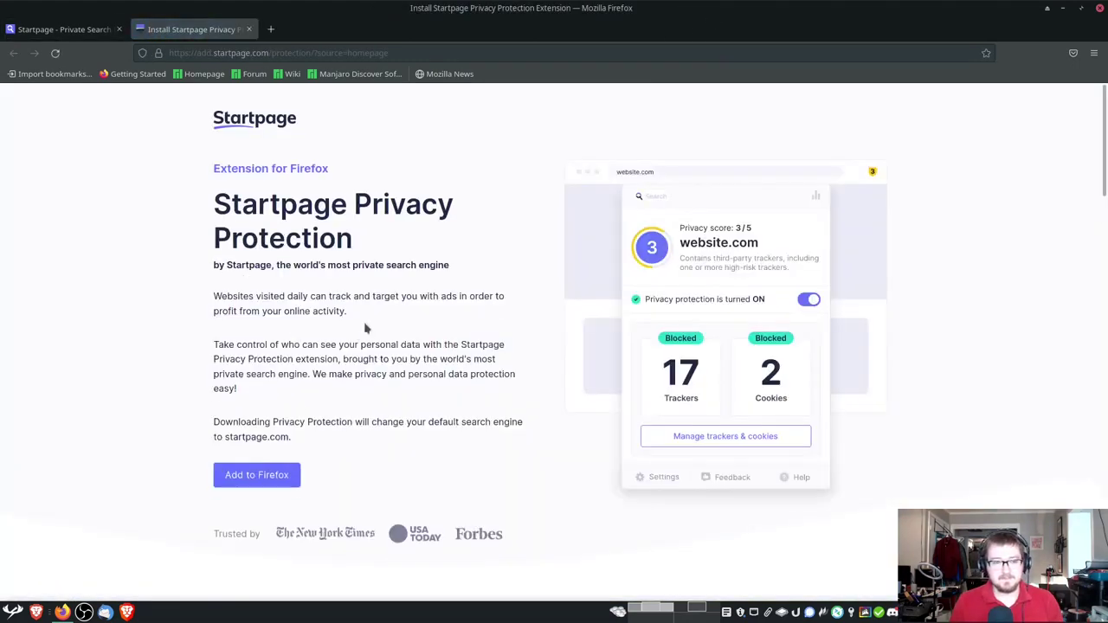
{"action": "left_click", "coordinate": [255, 481]}
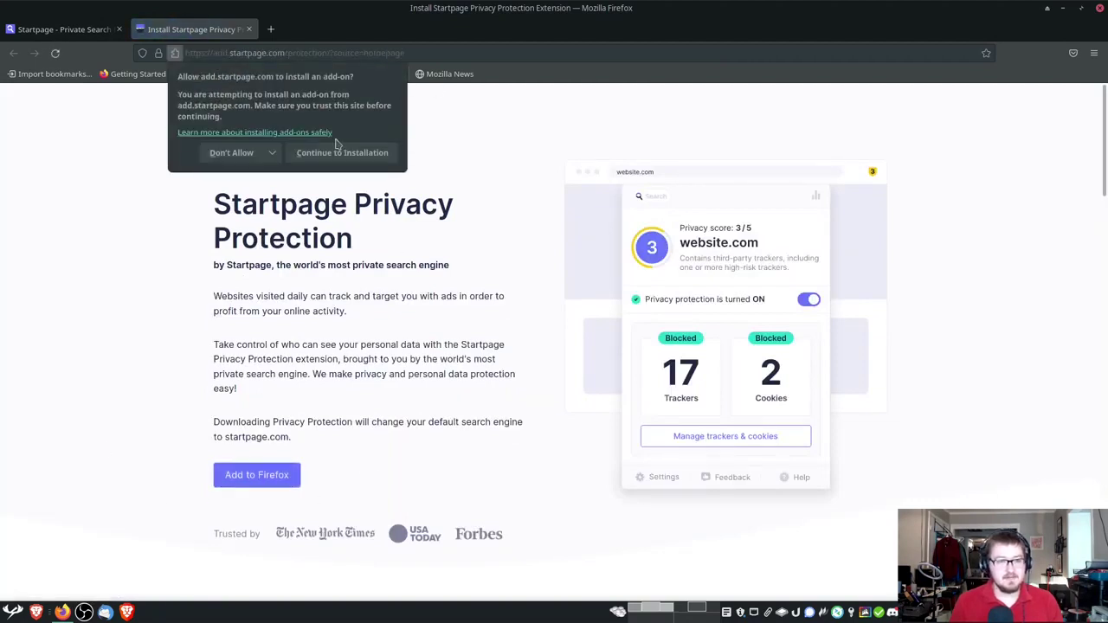
{"action": "left_click", "coordinate": [346, 154]}
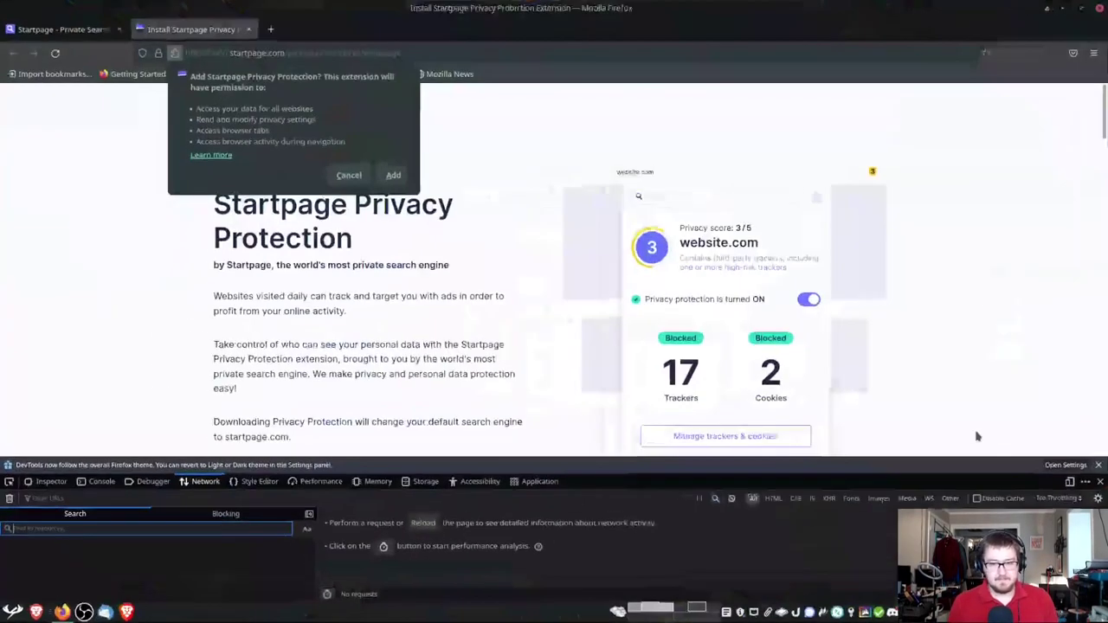
{"action": "left_click", "coordinate": [1098, 464]}
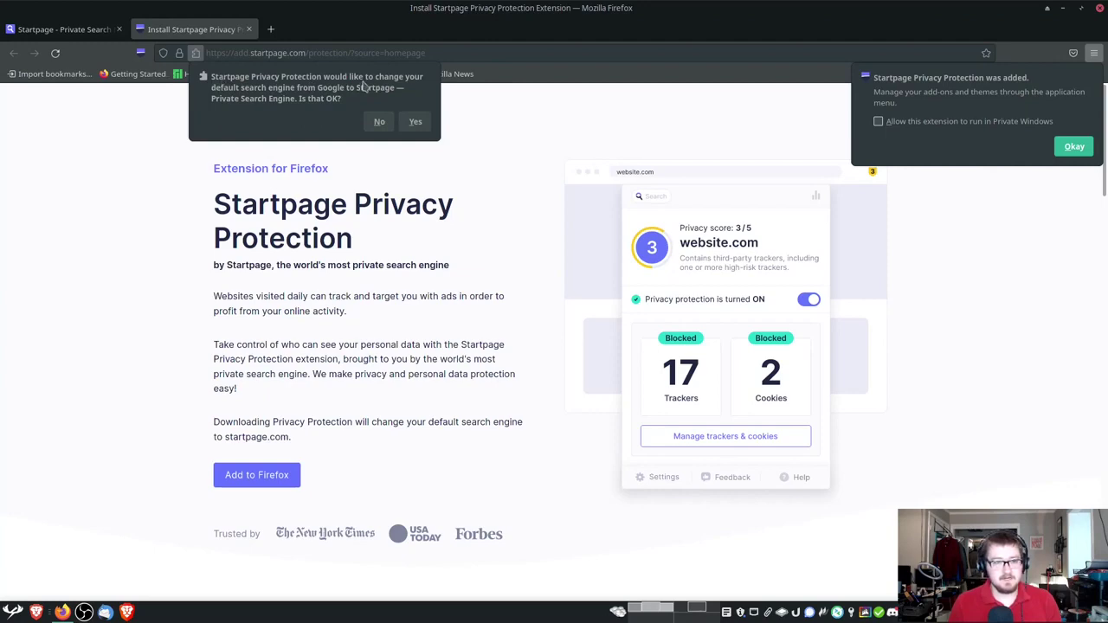
{"action": "left_click", "coordinate": [415, 123]}
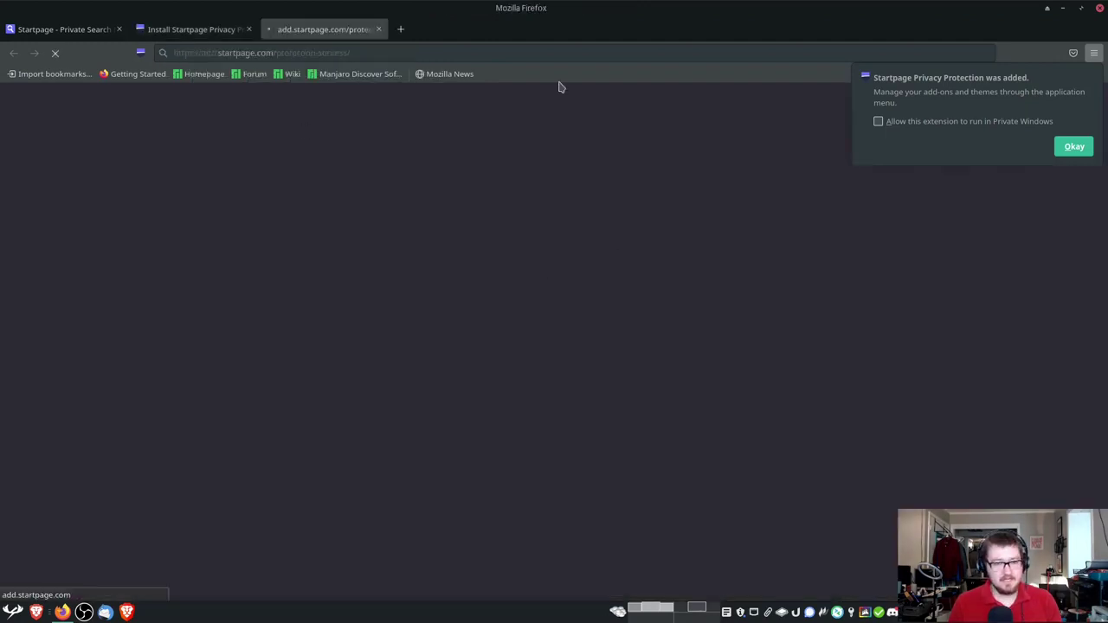
- Close the extension's install page and the Startpage home page, and dismiss the notice about the added extension
{"action": "left_click", "coordinate": [250, 31]}
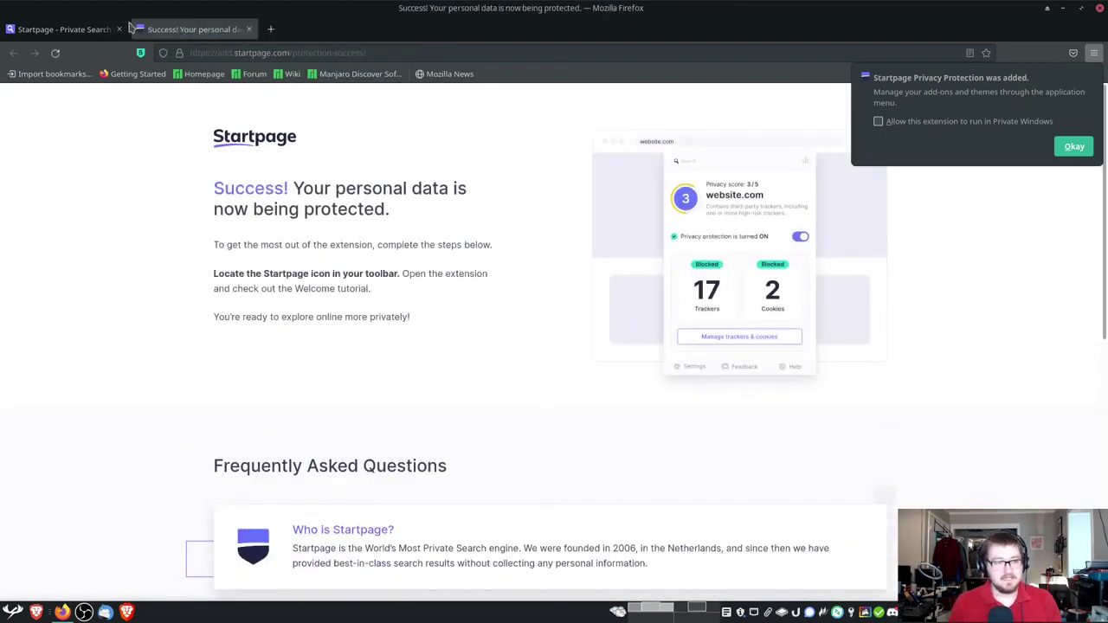
{"action": "left_click", "coordinate": [119, 30]}
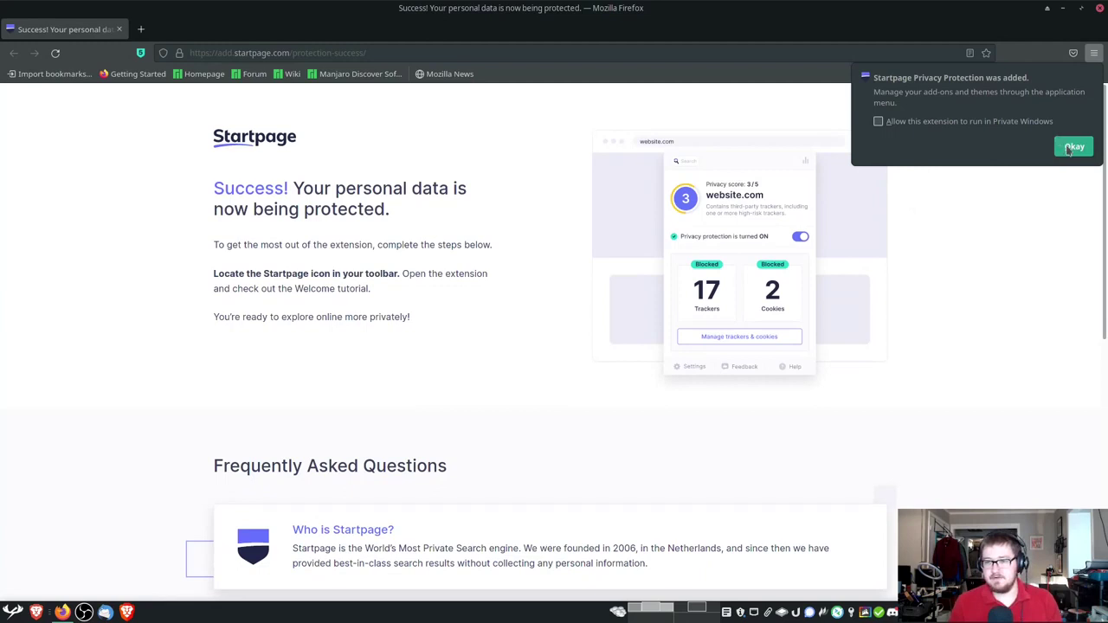
{"action": "left_click", "coordinate": [1071, 149]}
{"action": "right_click", "coordinate": [1006, 74]}
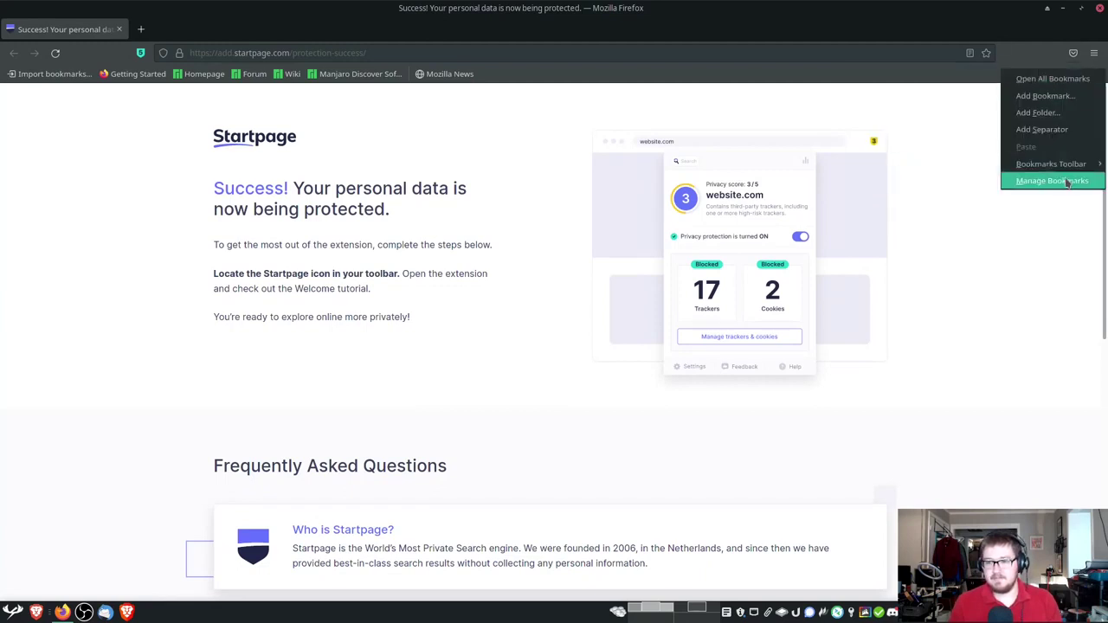
{"action": "mouse_move", "coordinate": [1064, 170]}
{"action": "right_click", "coordinate": [1040, 58]}
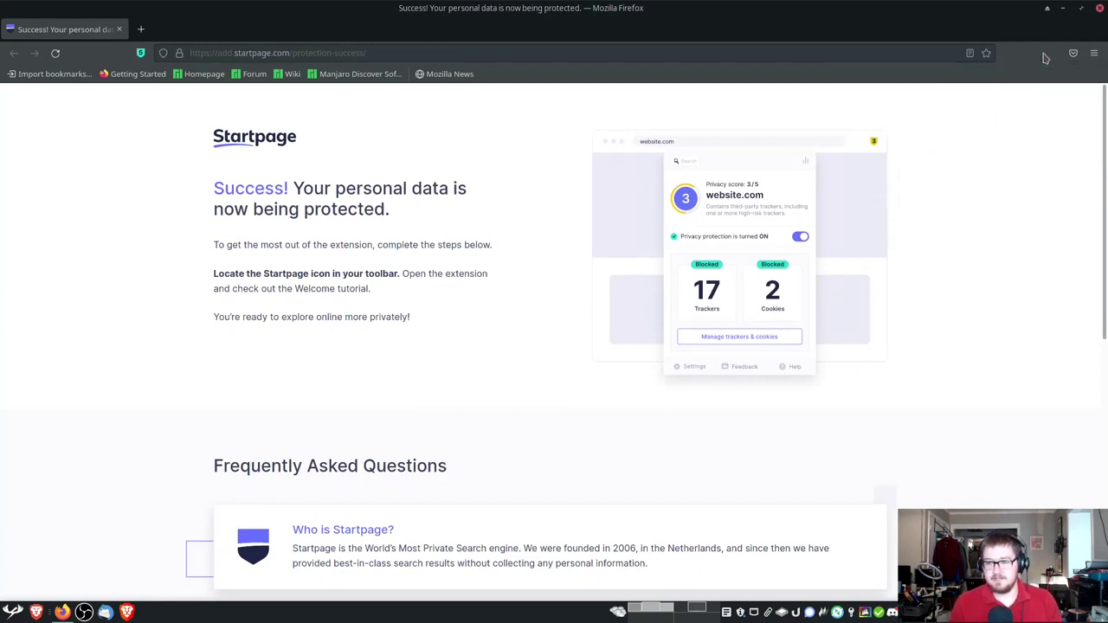
{"action": "right_click", "coordinate": [1048, 55]}
{"action": "left_click", "coordinate": [1063, 99]}
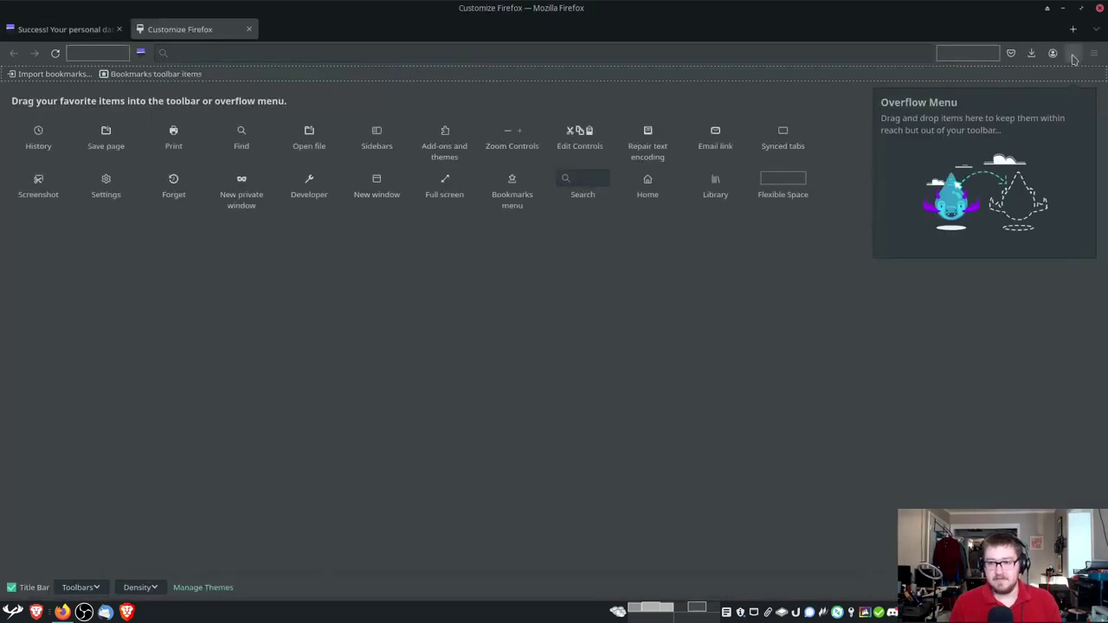
{"action": "key", "text": "ctrl+w"}
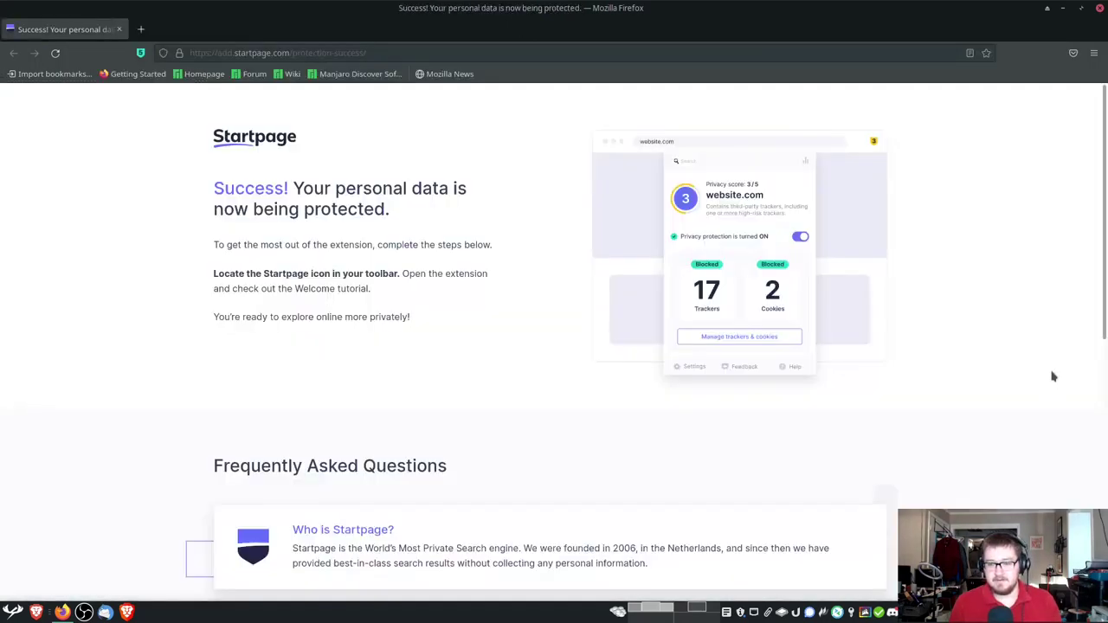
- Open the Startpage Privacy Protection extension and go through its welcome tutorial to the end
{"action": "left_click", "coordinate": [141, 53]}
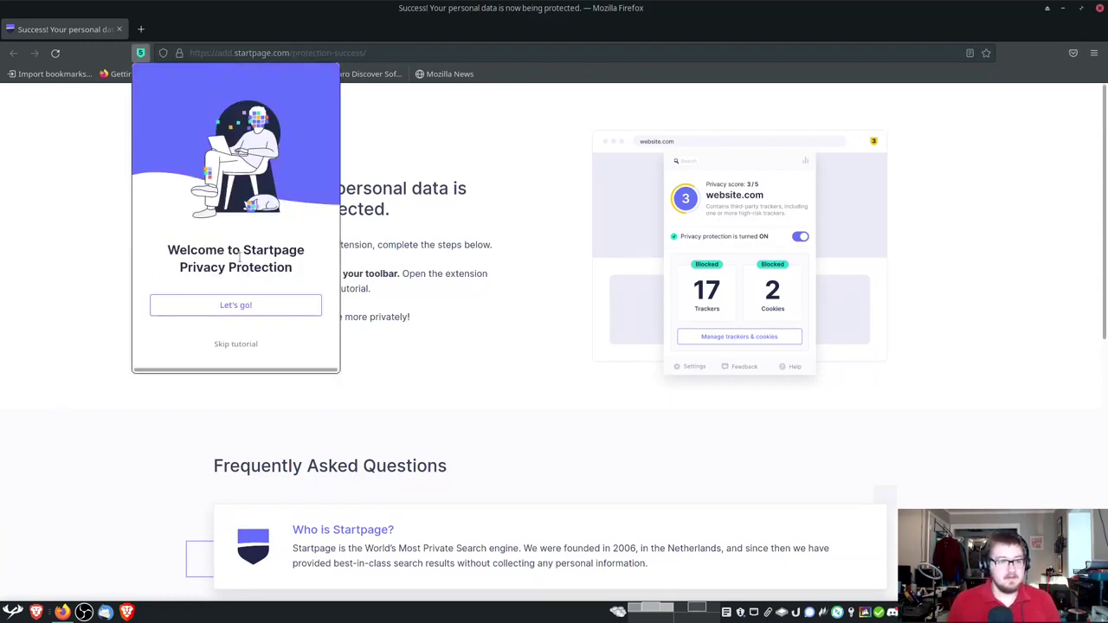
{"action": "left_click", "coordinate": [245, 315]}
{"action": "left_click", "coordinate": [308, 345]}
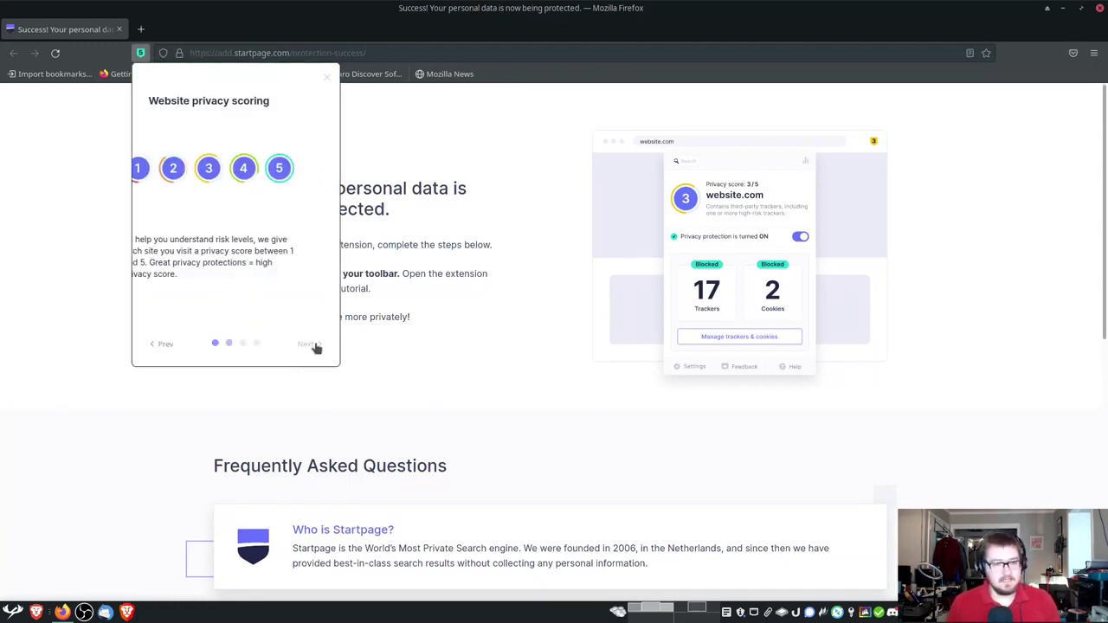
{"action": "left_click", "coordinate": [313, 344]}
{"action": "left_click", "coordinate": [313, 345]}
{"action": "left_click", "coordinate": [247, 310]}
- Open the YouTube home page
{"action": "left_click", "coordinate": [345, 50]}
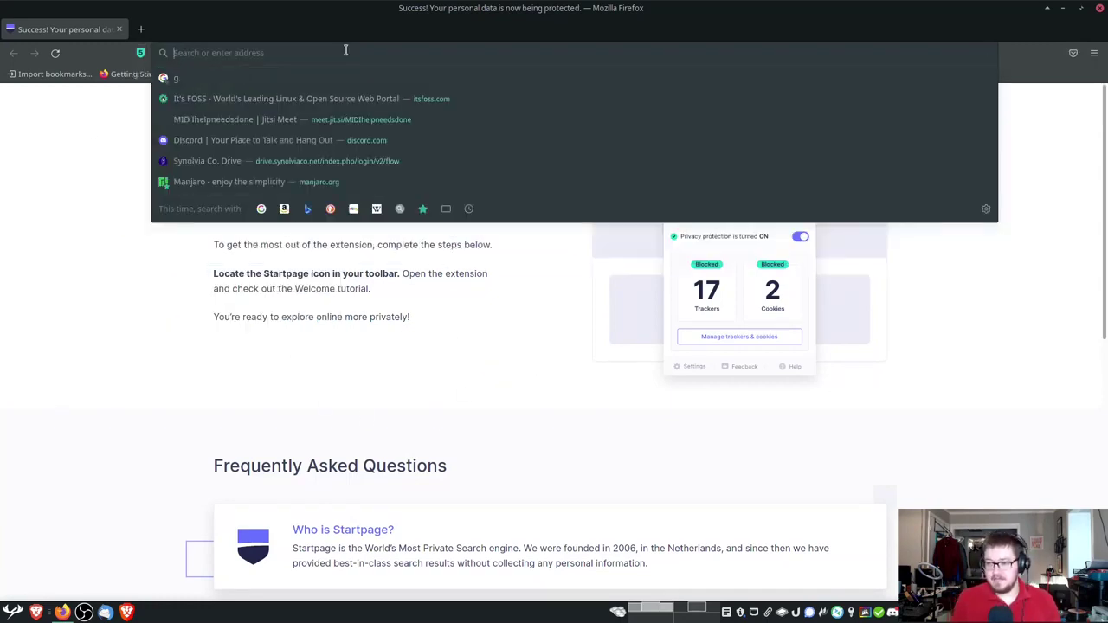
{"action": "type", "text": "youtube"}
{"action": "key", "text": "Return"}
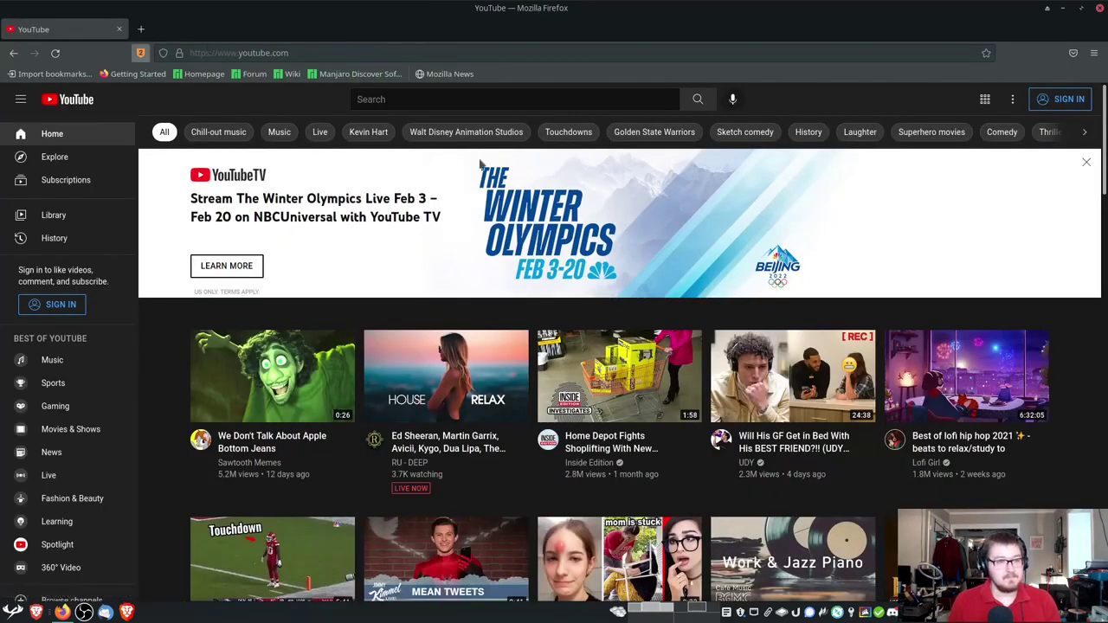
- Check the privacy score and the blocked trackers and cookies that Startpage Privacy Protection reports for youtube.com
{"action": "left_click", "coordinate": [140, 53]}
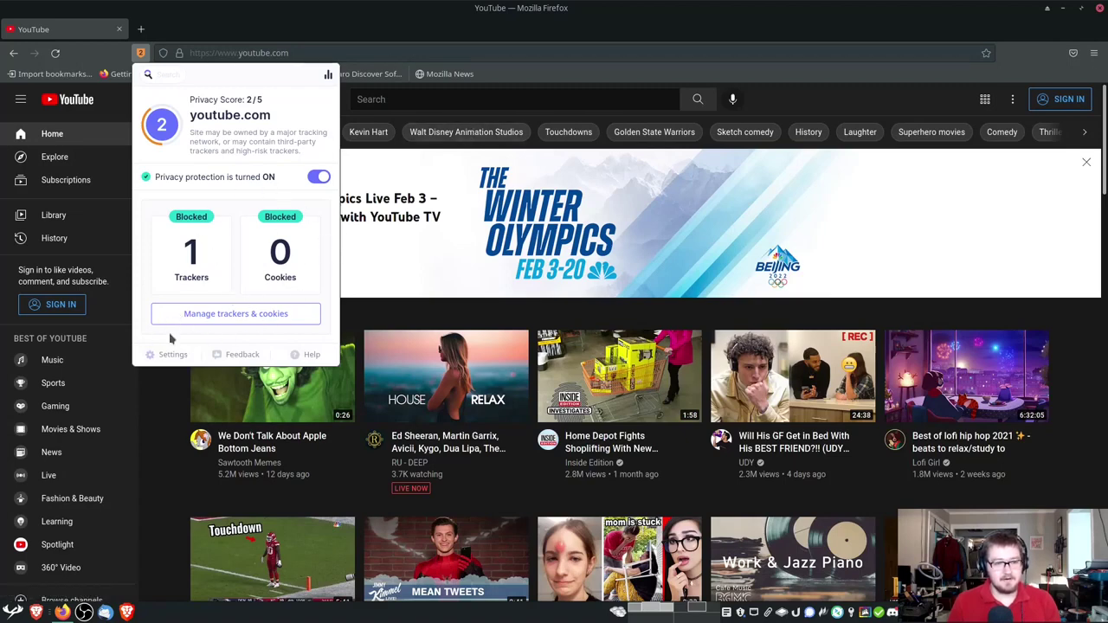
{"action": "left_click", "coordinate": [623, 33]}
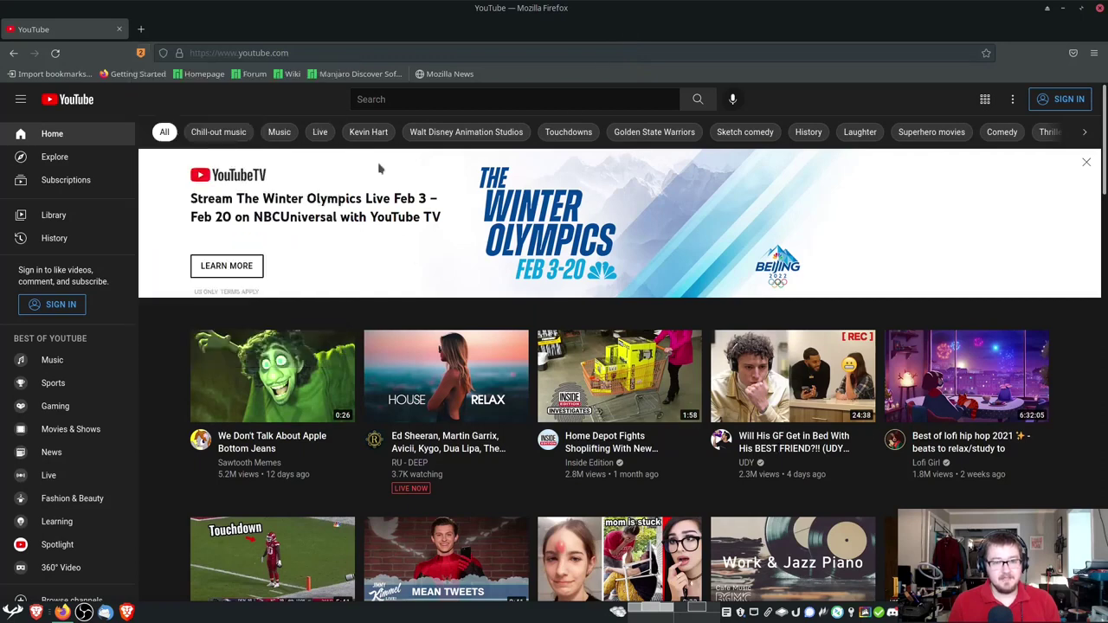
{"action": "left_click", "coordinate": [141, 53]}
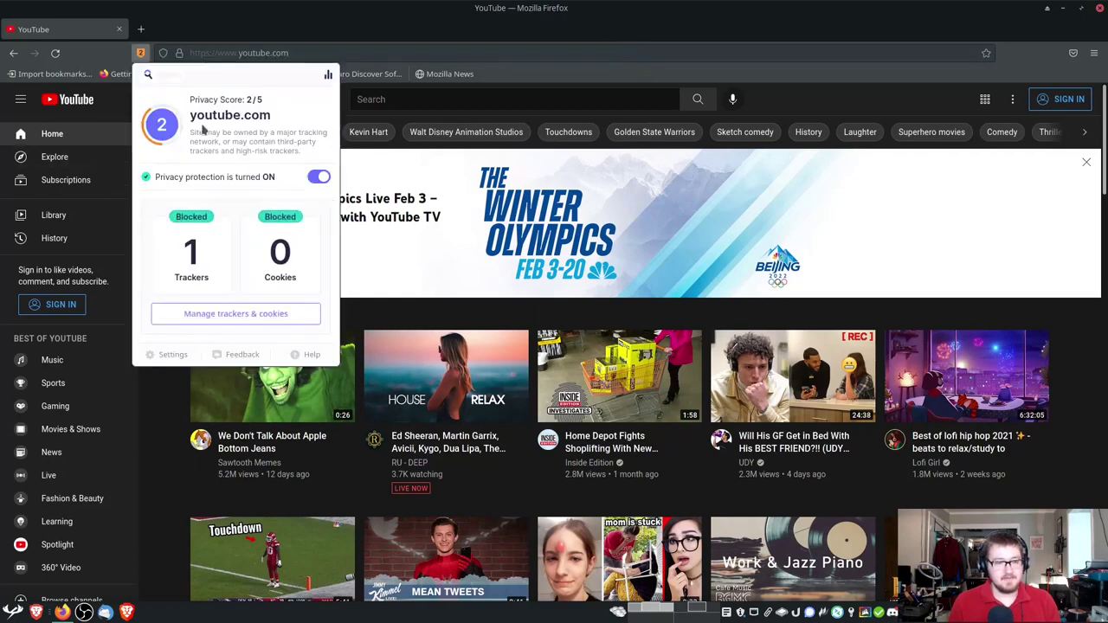
- Read the tracking-network description and the privacy score that the extension gives for youtube.com
{"action": "left_click_drag", "start_coordinate": [184, 137], "coordinate": [323, 145]}
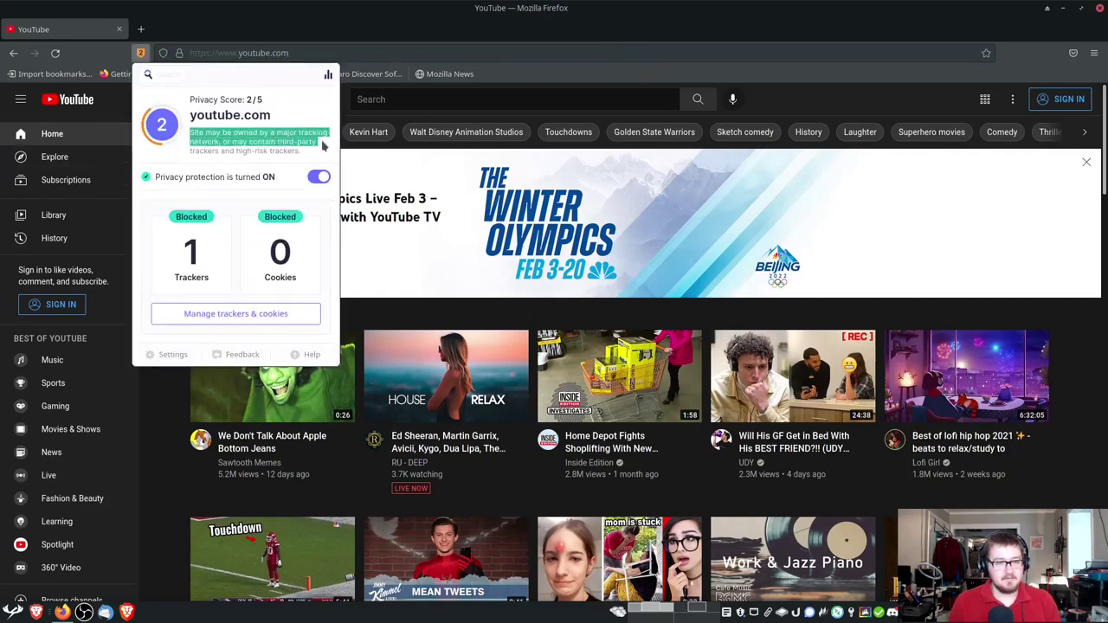
{"action": "left_click", "coordinate": [257, 134]}
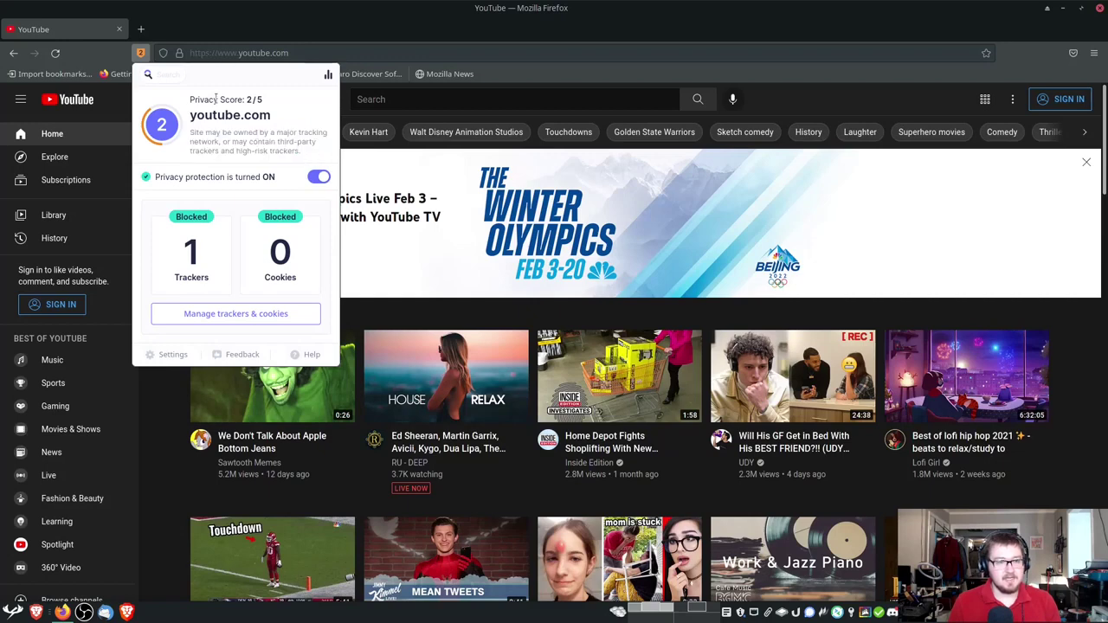
{"action": "left_click_drag", "start_coordinate": [225, 100], "coordinate": [273, 105]}
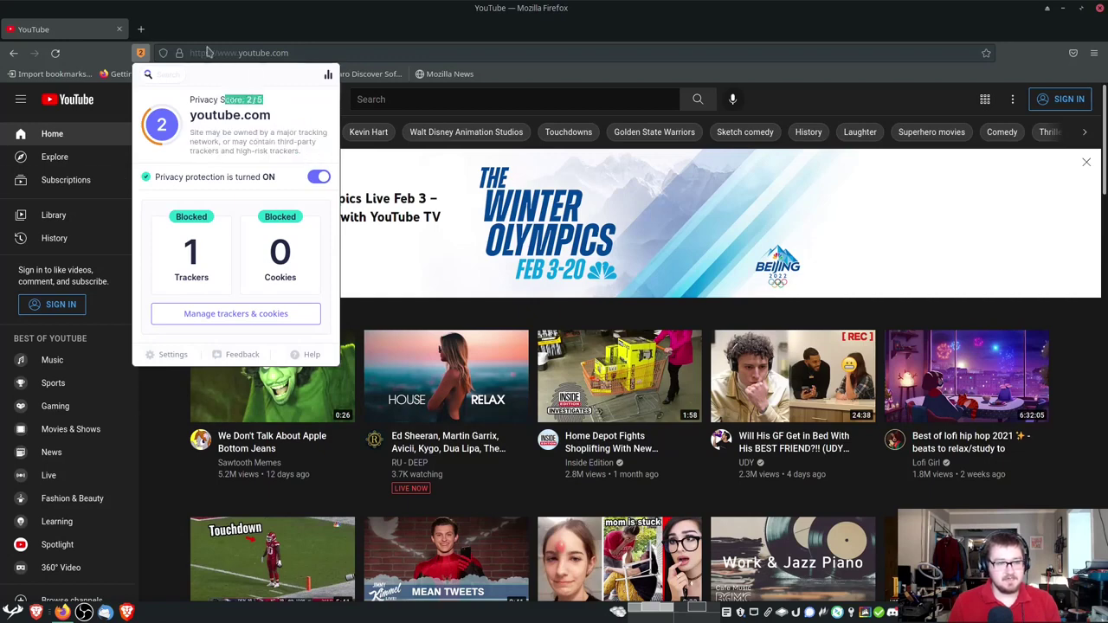
- Open the It's FOSS website at itsfoss.com and check its privacy score, blocked trackers and blocked cookies in the Startpage extension
{"action": "left_click", "coordinate": [370, 33]}
{"action": "left_click", "coordinate": [387, 51]}
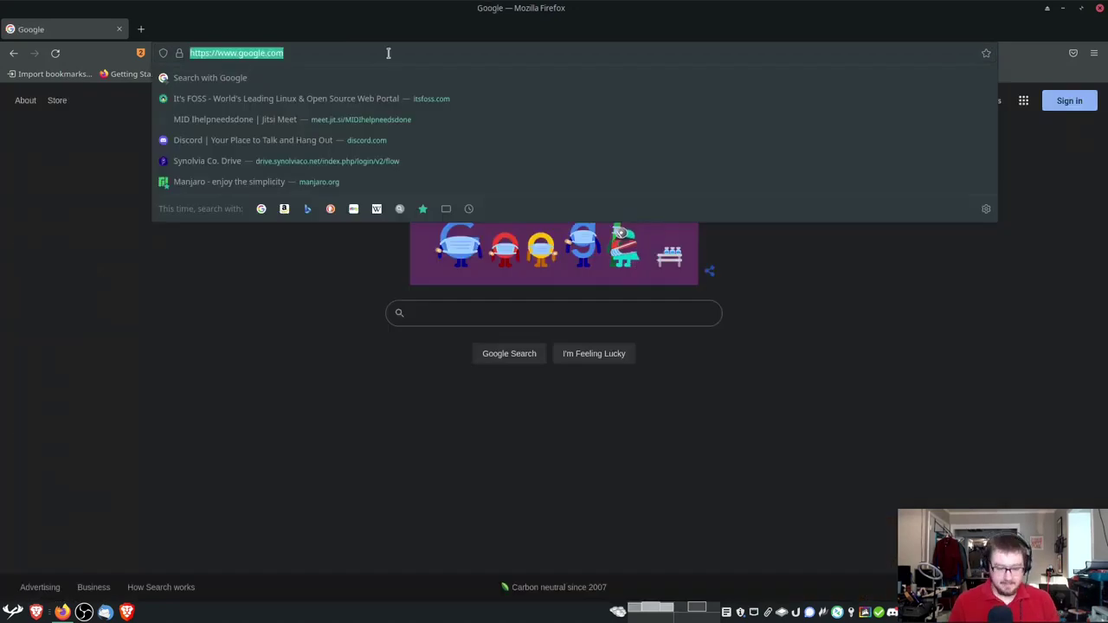
{"action": "type", "text": "ift"}
{"action": "key", "text": "BackSpace"}
{"action": "key", "text": "BackSpace"}
{"action": "type", "text": "tsfoss"}
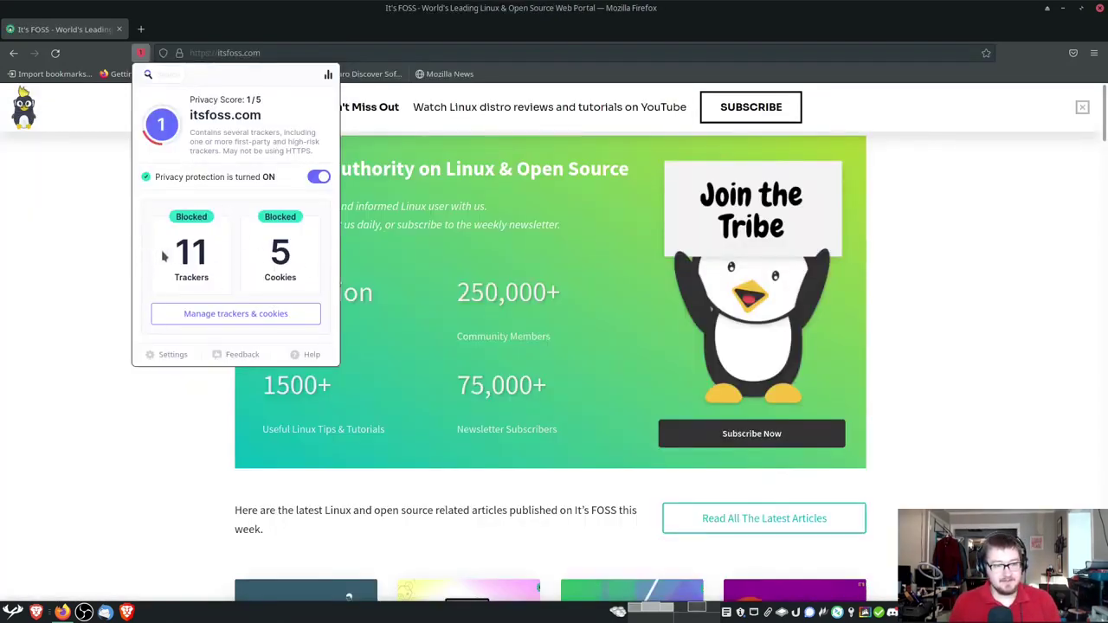
{"action": "key", "text": "Escape"}
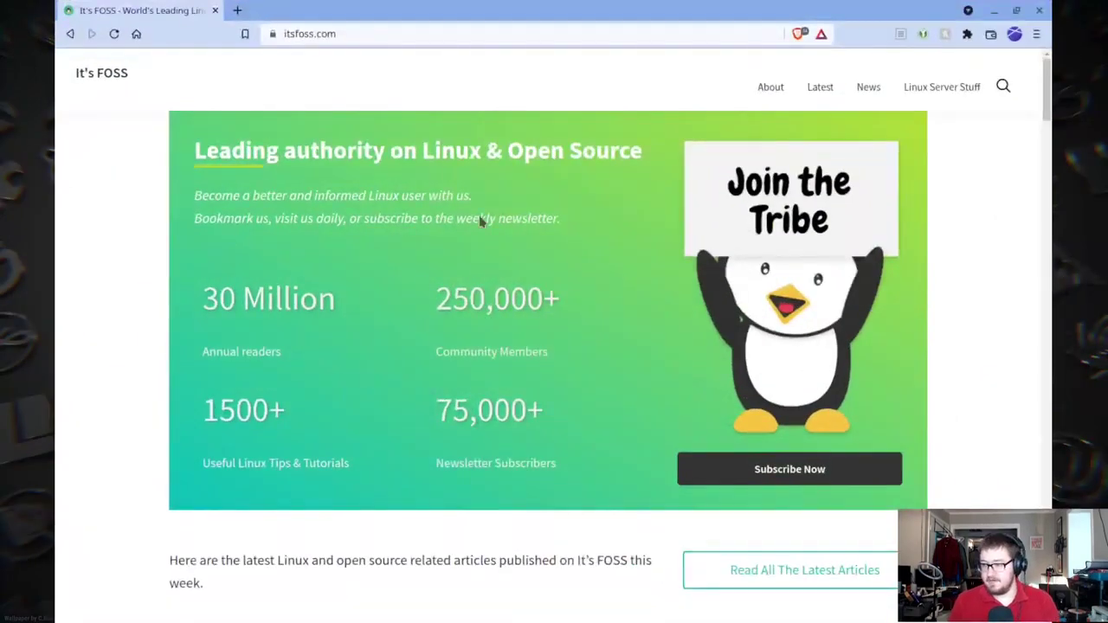
- Switch to Brave, check what Shields blocks on itsfoss.com, and look through the home page's articles
{"action": "left_click", "coordinate": [799, 35]}
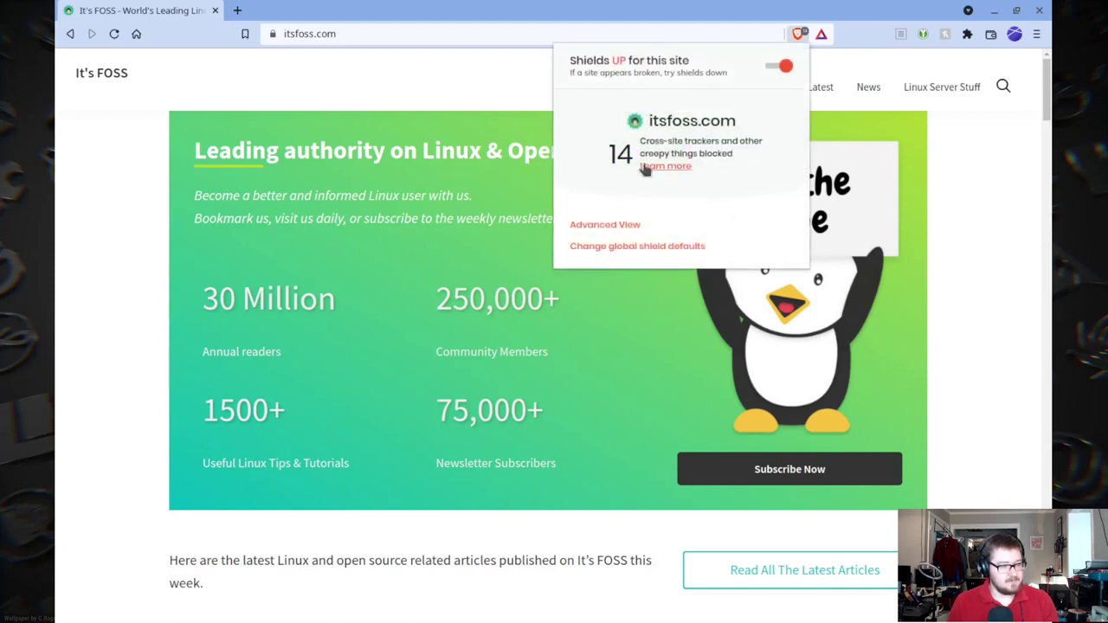
{"action": "left_click", "coordinate": [1004, 253]}
{"action": "scroll", "coordinate": [389, 322], "scroll_direction": "down", "scroll_amount": 9}
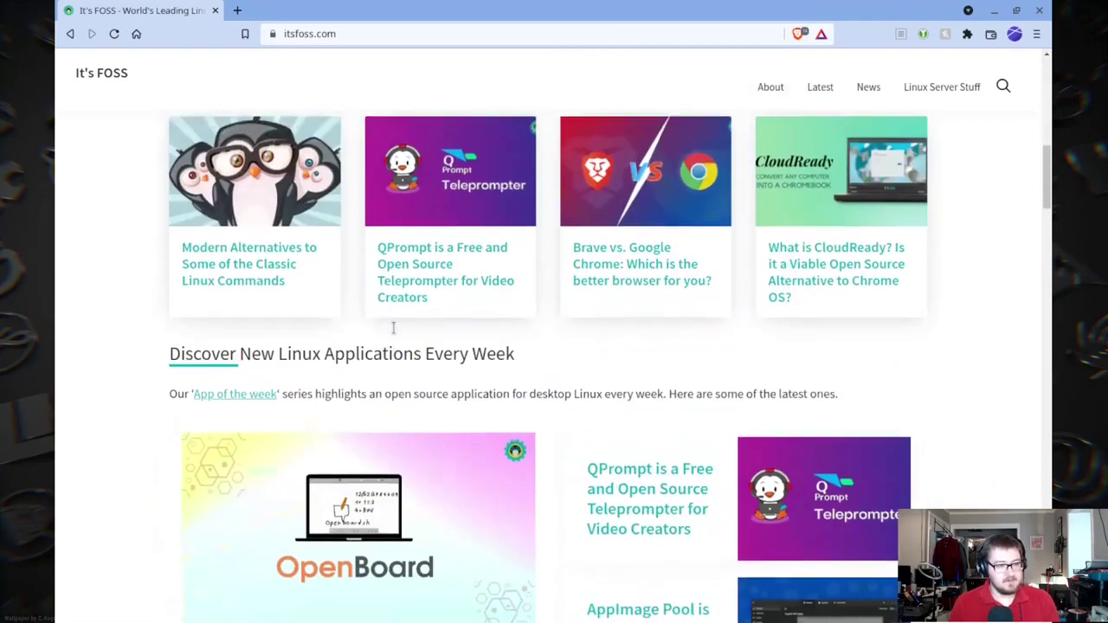